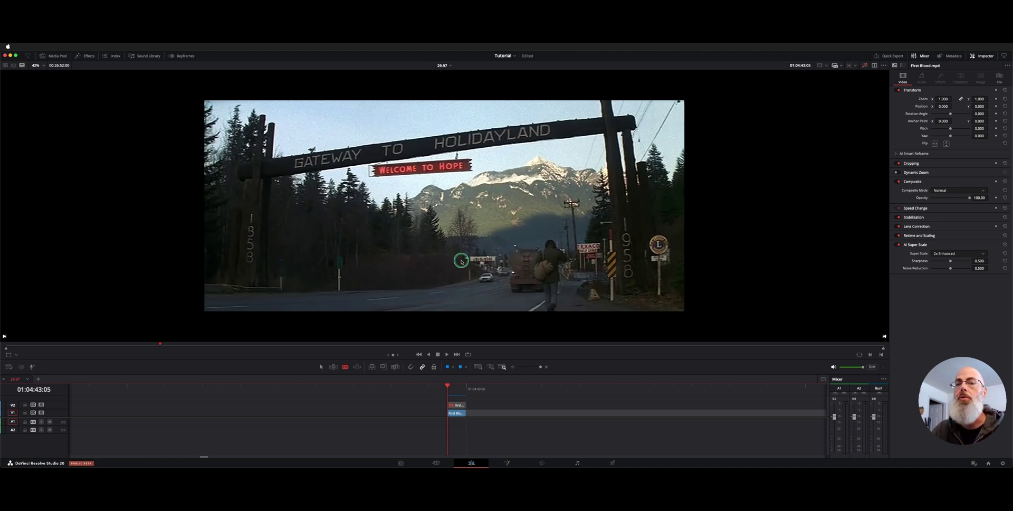
# - Switch the timeline to Selection mode and turn off AI Super Scale on First Blood.mp4
pyautogui.press('a')
pyautogui.click(454, 414)
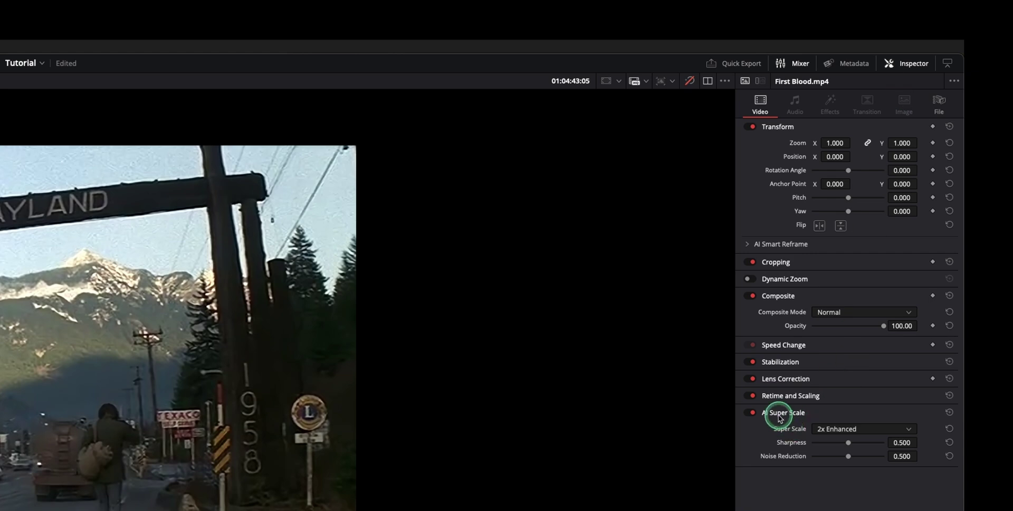
pyautogui.click(752, 412)
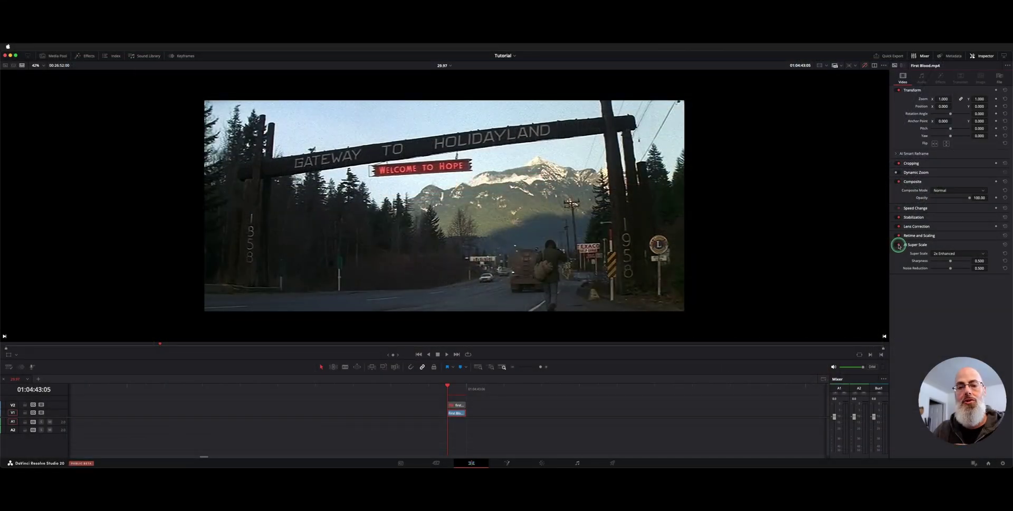
# - Try the plain 2x and 2x Enhanced Super Scale modes, ending on 2x Enhanced
pyautogui.click(970, 254)
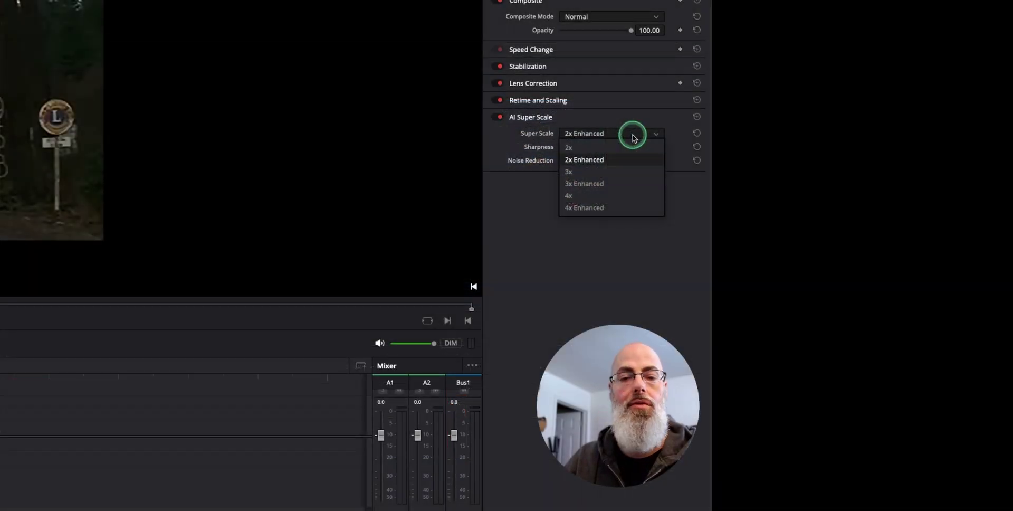
pyautogui.click(633, 136)
pyautogui.click(633, 136)
pyautogui.click(620, 159)
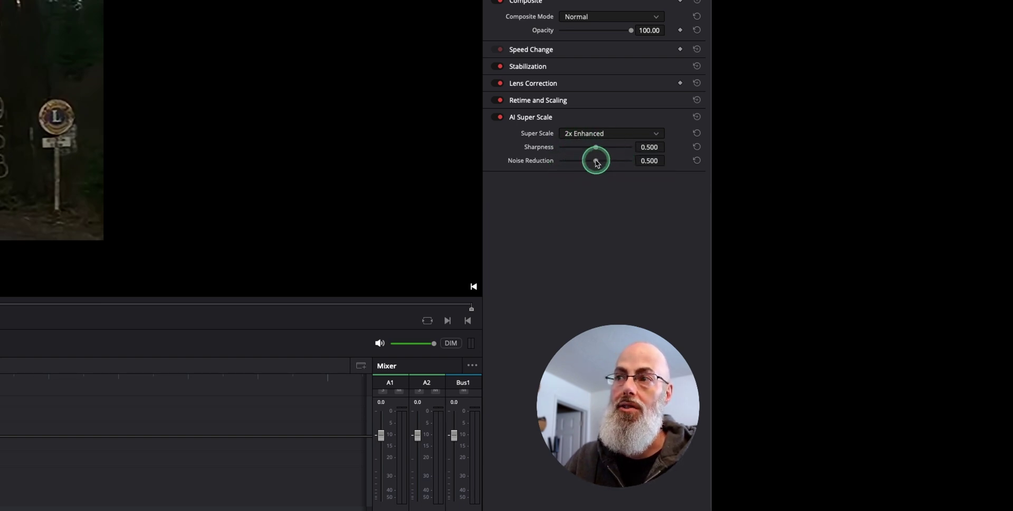
pyautogui.click(592, 135)
pyautogui.click(584, 145)
pyautogui.click(614, 149)
pyautogui.click(612, 148)
pyautogui.click(607, 134)
pyautogui.click(606, 157)
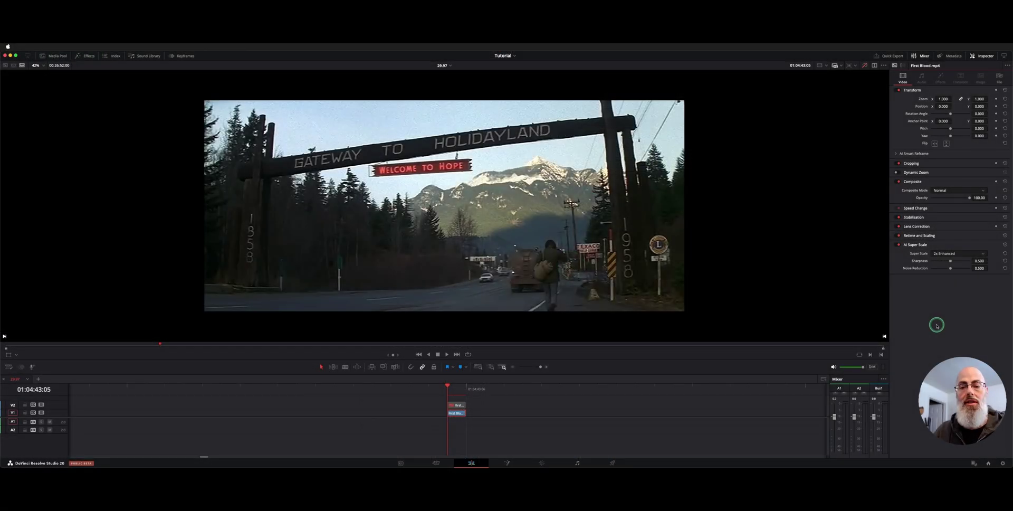
# - Nudge Sharpness down, reset it to 0.500, and toggle AI Super Scale off and back on
pyautogui.moveTo(954, 265)
pyautogui.mouseDown()
pyautogui.moveTo(968, 267)
pyautogui.moveTo(900, 266)
pyautogui.moveTo(949, 260)
pyautogui.mouseUp()
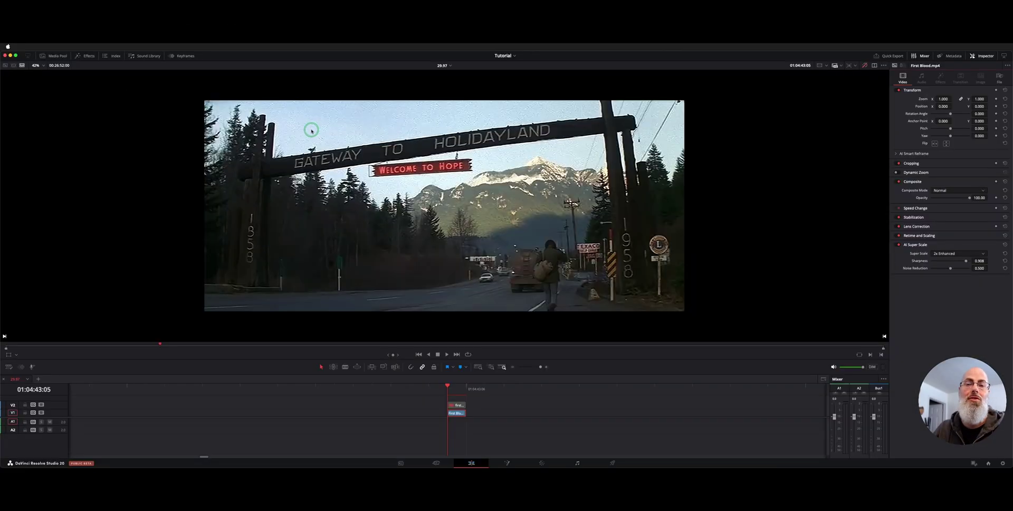
pyautogui.doubleClick(923, 261)
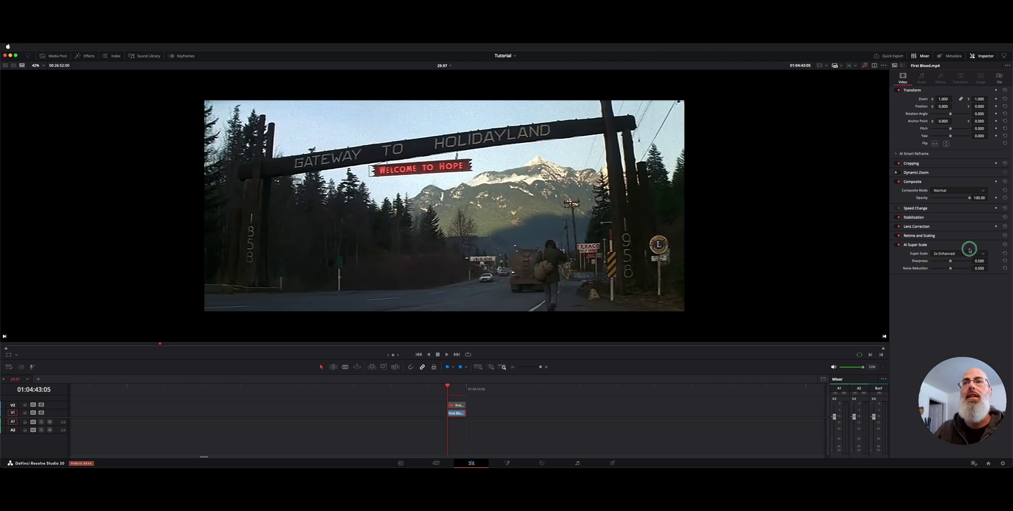
pyautogui.click(899, 245)
pyautogui.click(899, 245)
pyautogui.click(899, 245)
pyautogui.click(899, 245)
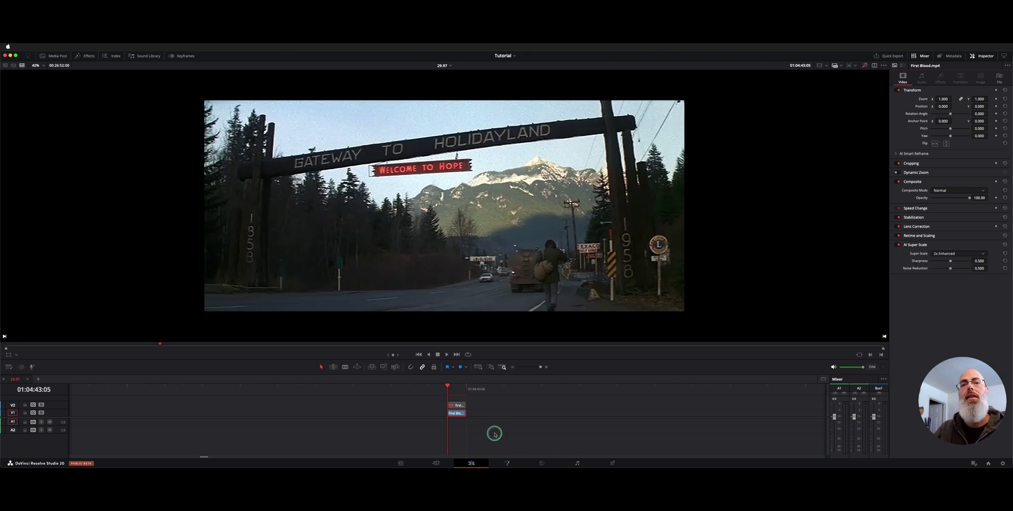
# - Disable the first_blood_4k_09.png still on V2 and select the V1 First Blood.mp4 clip
pyautogui.click(471, 405)
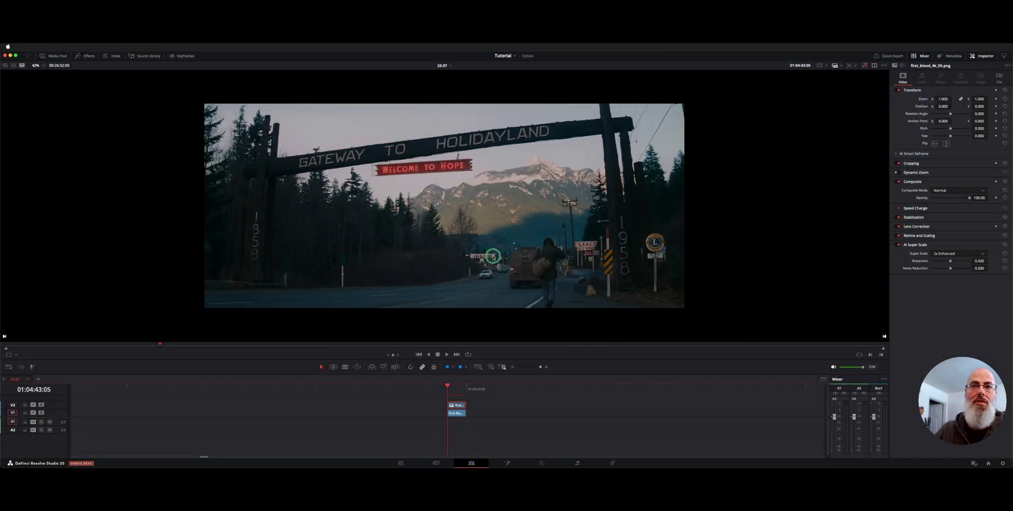
pyautogui.press('d')
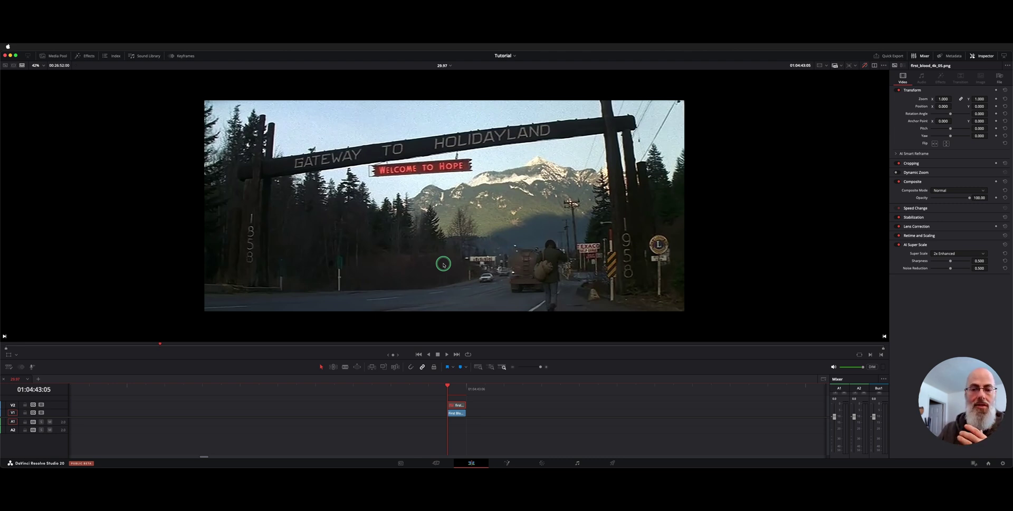
pyautogui.click(457, 414)
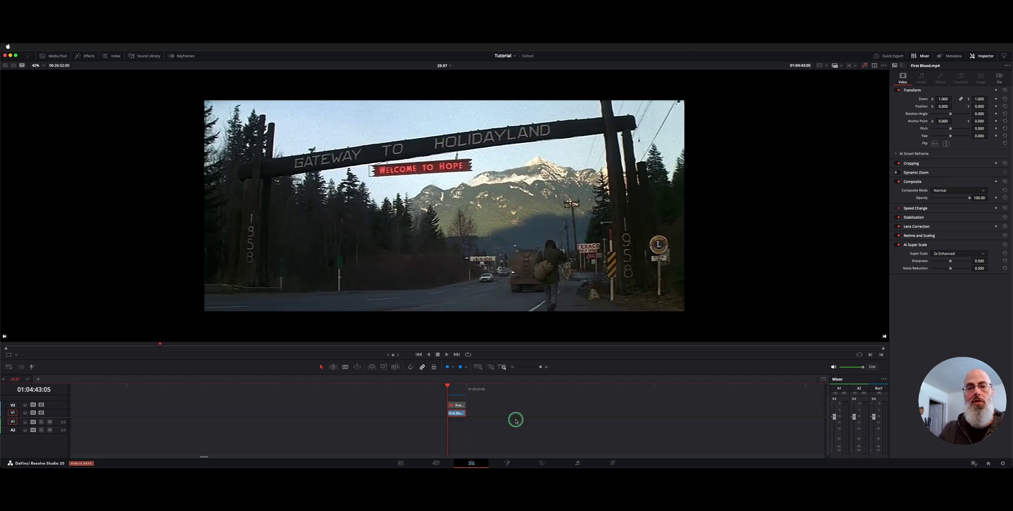
# - On the Color page, turn off the wipe and select the Deband node in the three-node tree
pyautogui.hotkey('shift', '6')
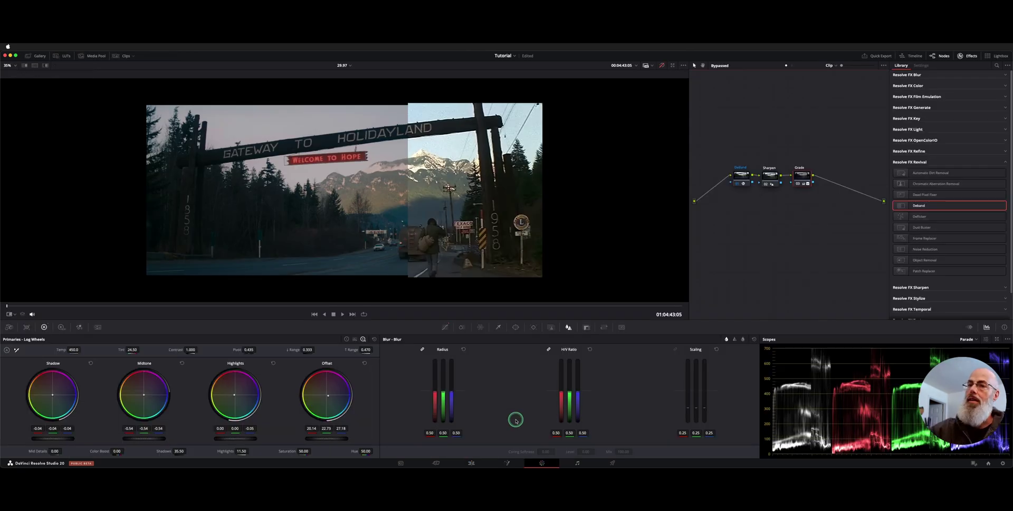
pyautogui.press('super+w')
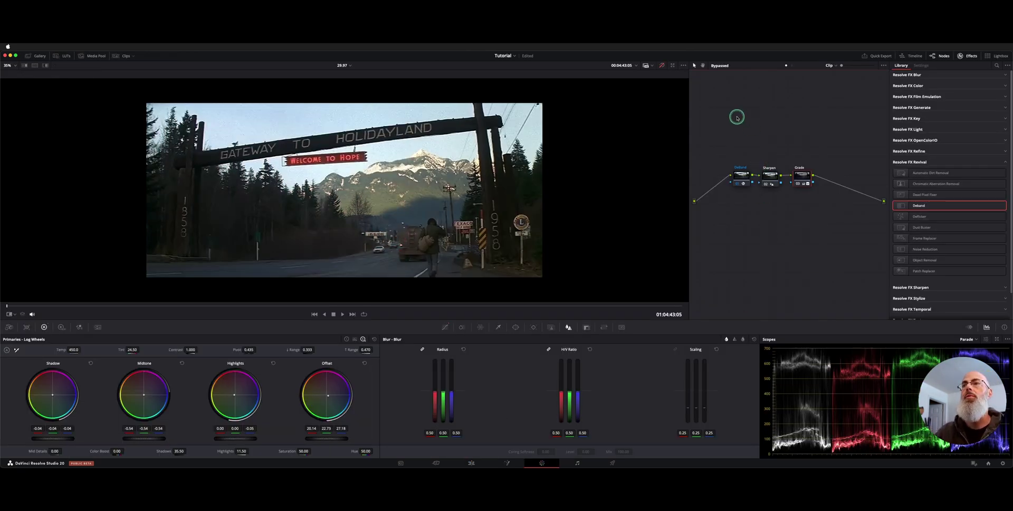
pyautogui.moveTo(730, 117); pyautogui.dragTo(836, 207)
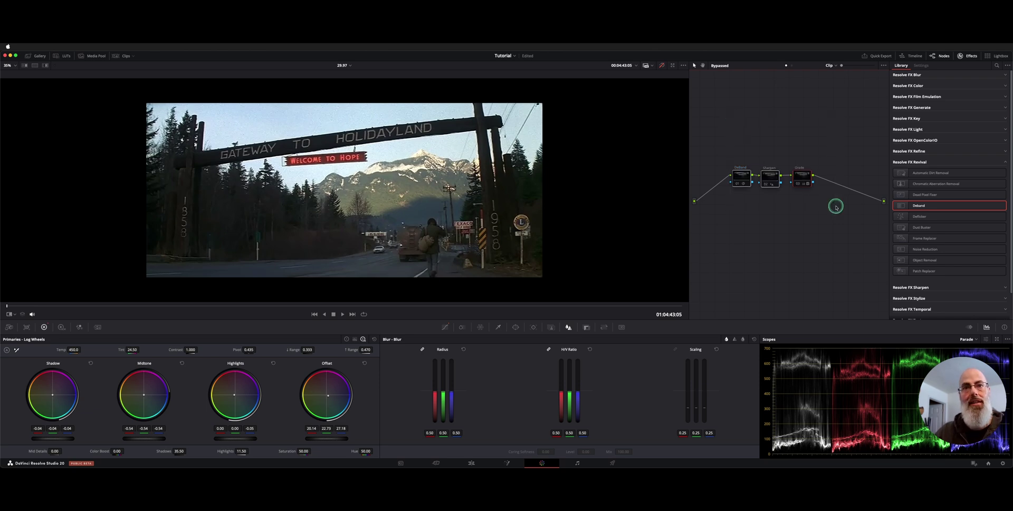
pyautogui.click(743, 184)
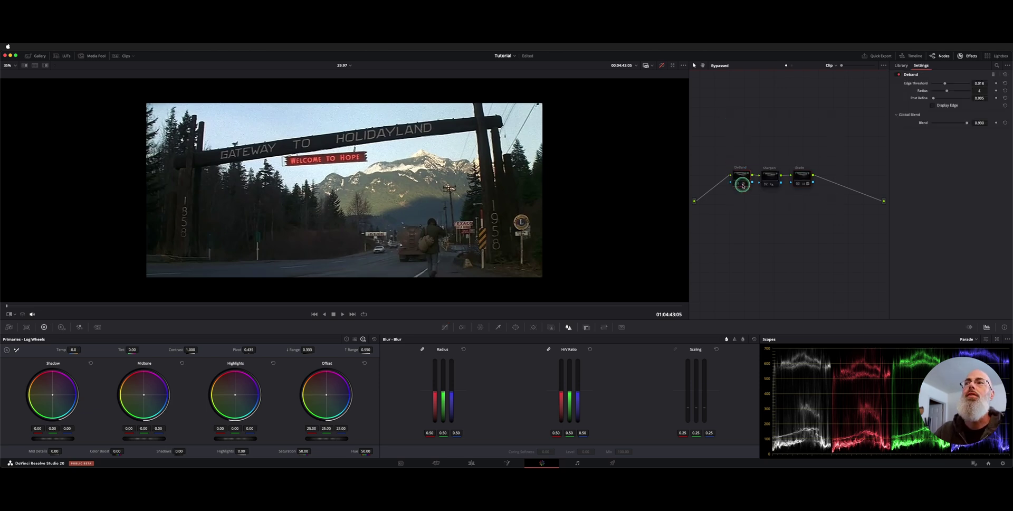
# - In the Effects Library, expand Resolve FX Revival and drag Deband into the node graph
pyautogui.click(901, 65)
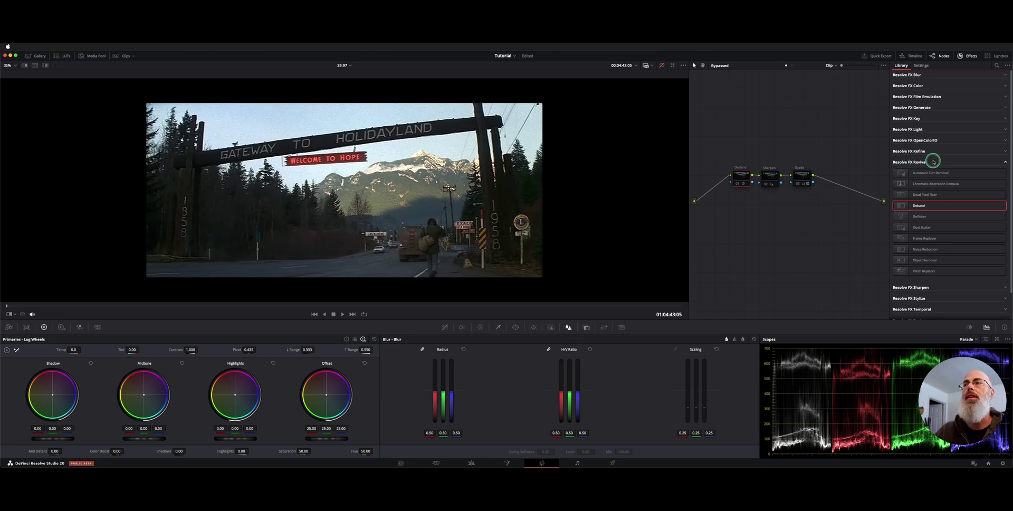
pyautogui.click(1005, 75)
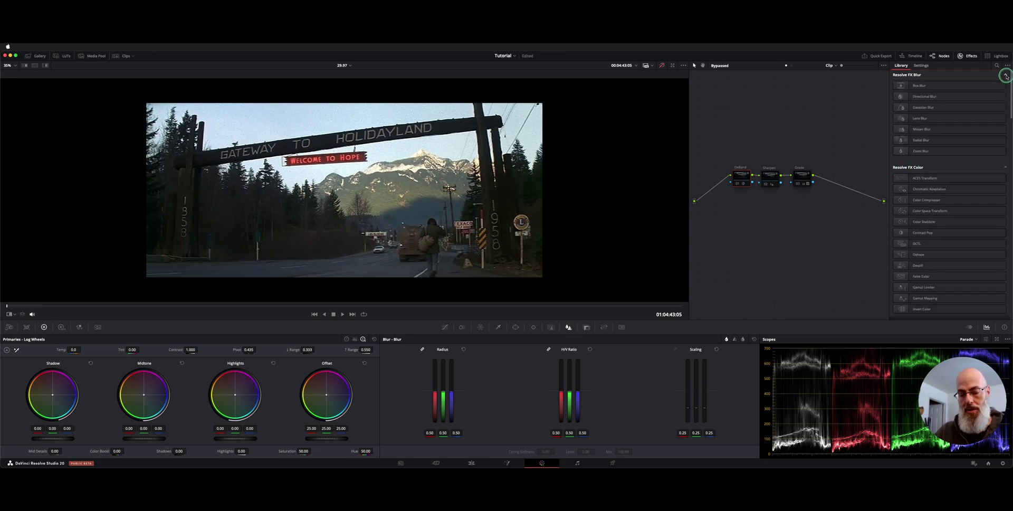
pyautogui.click(1006, 76)
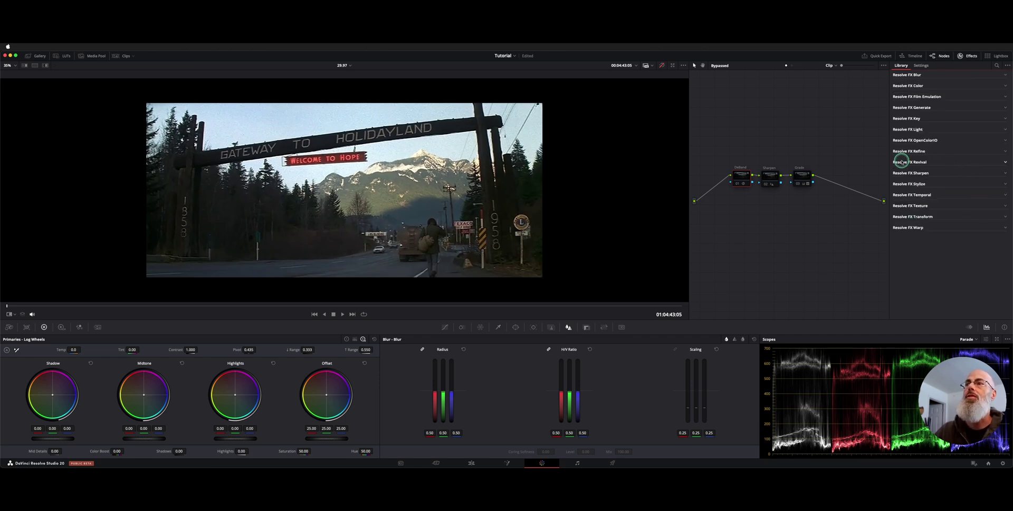
pyautogui.click(1006, 164)
pyautogui.moveTo(945, 208); pyautogui.dragTo(737, 181)
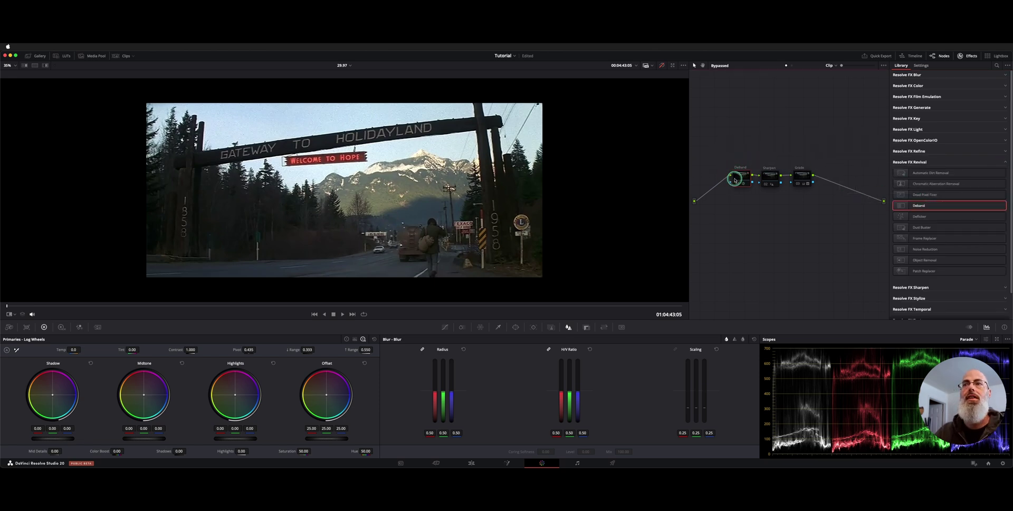
# - Select the Deband node to show its settings and un-bypass the node grades
pyautogui.scroll(3, 257, 158)
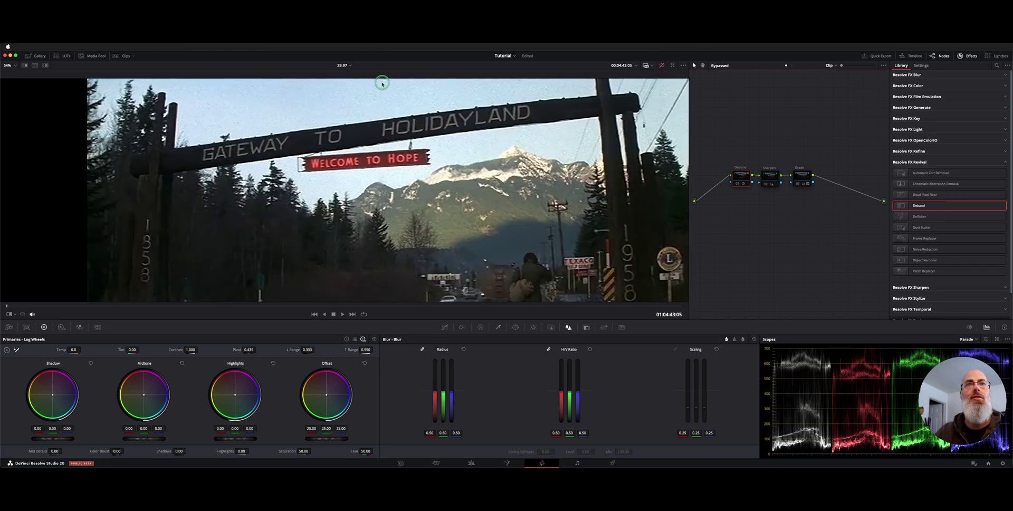
pyautogui.click(742, 177)
pyautogui.click(661, 66)
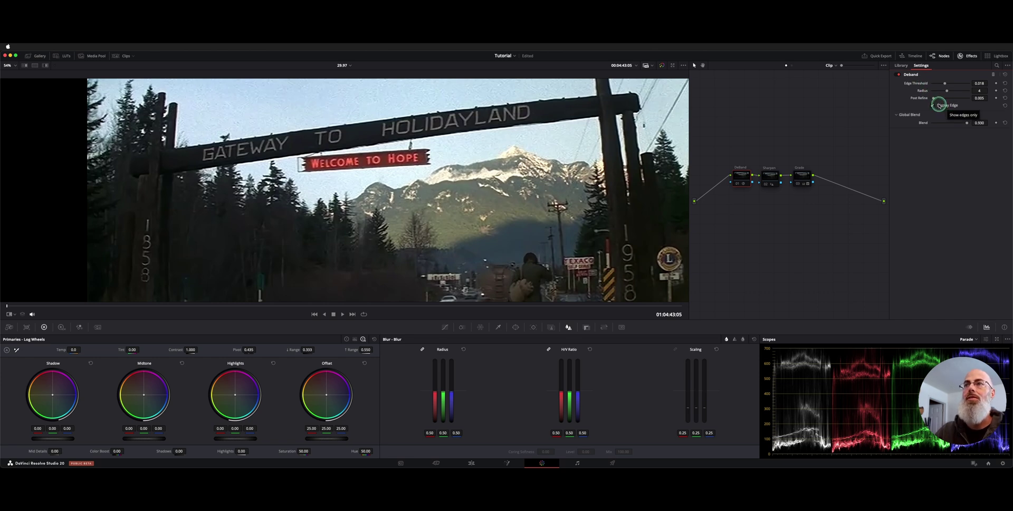
# - With Display Edge on, try Deband Edge Threshold at 0.043 and 0.038, then reset it to 0.050
pyautogui.click(939, 105)
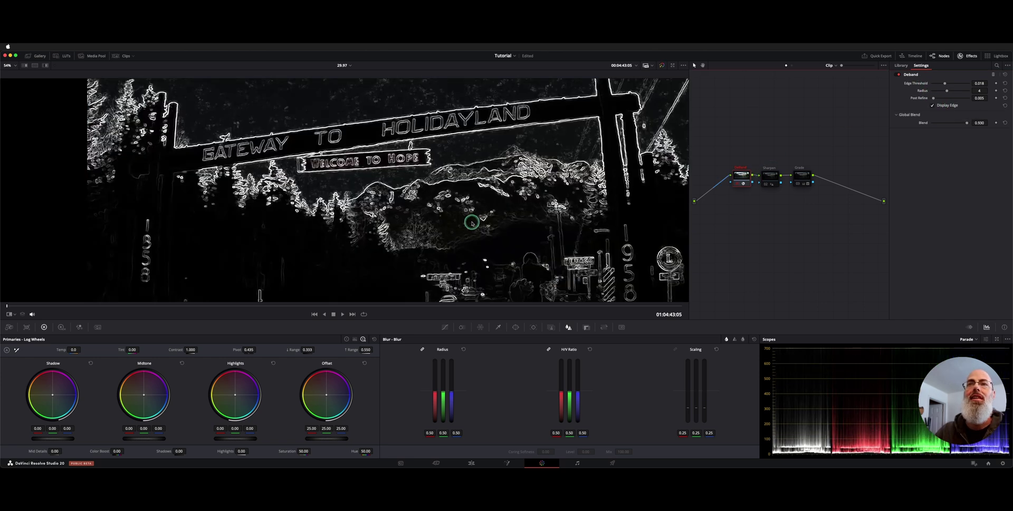
pyautogui.scroll(-3, 433, 214)
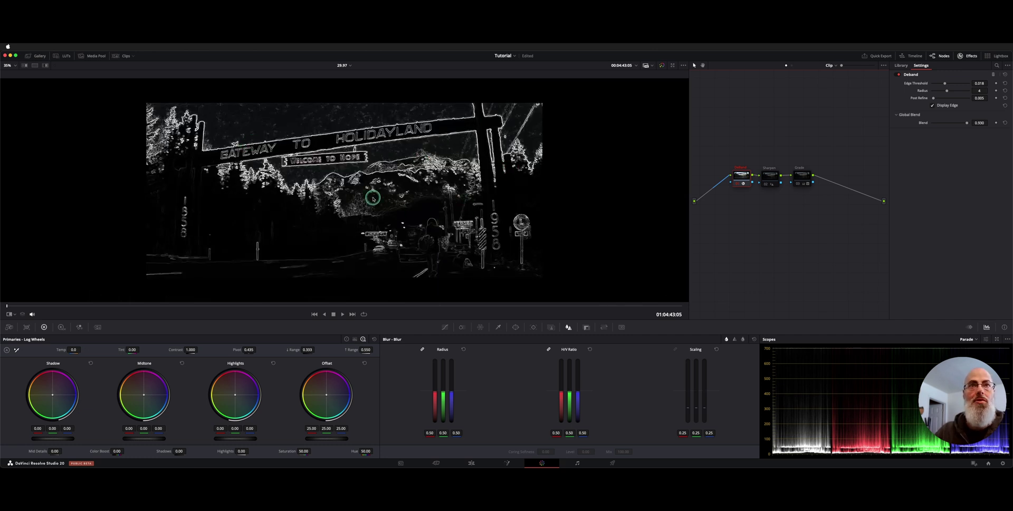
pyautogui.scroll(3, 272, 146)
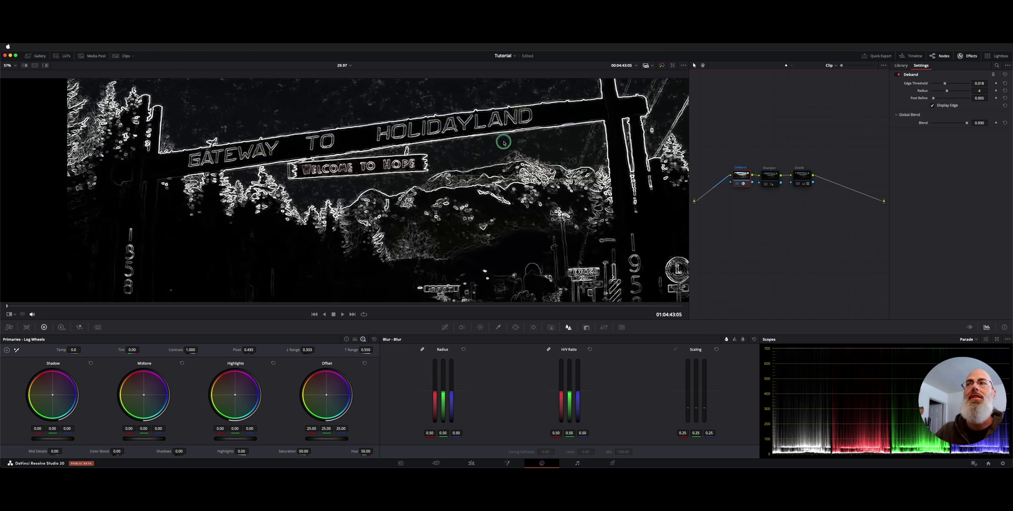
pyautogui.moveTo(945, 84)
pyautogui.mouseDown()
pyautogui.moveTo(965, 84)
pyautogui.moveTo(944, 83)
pyautogui.mouseUp()
pyautogui.click(932, 105)
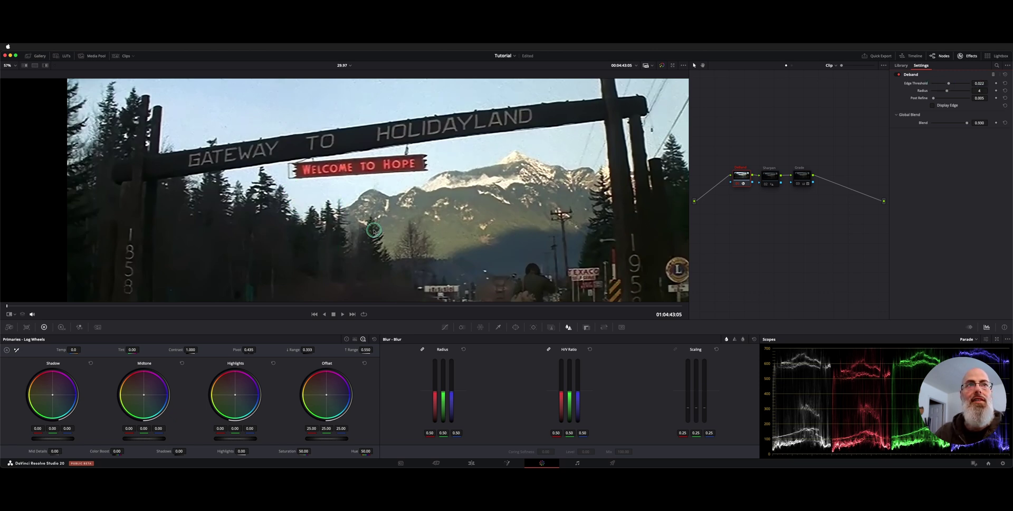
pyautogui.click(948, 85)
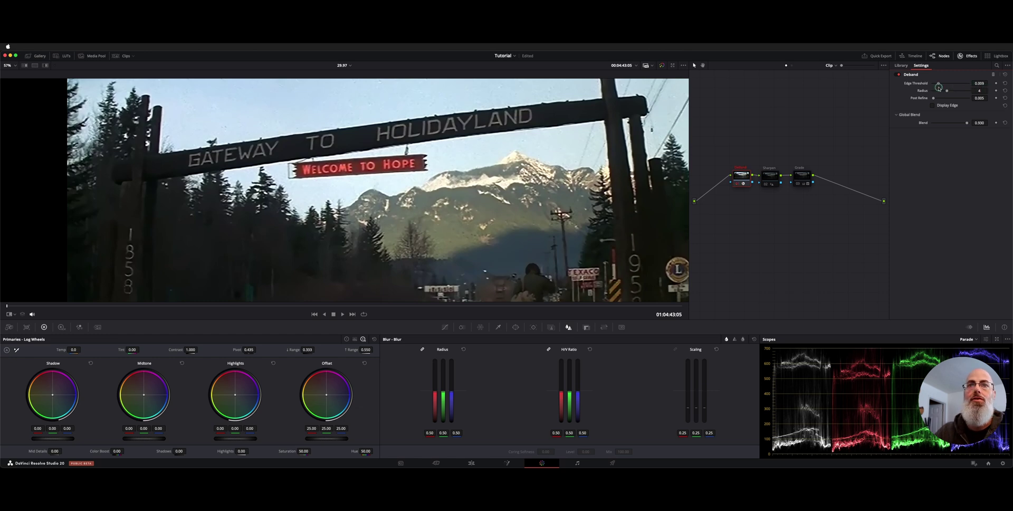
pyautogui.click(960, 83)
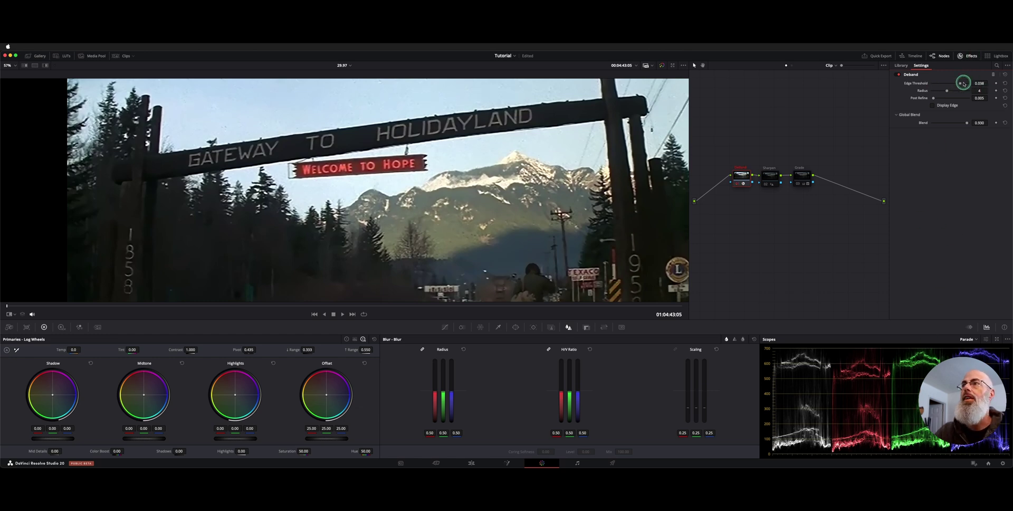
pyautogui.click(1005, 83)
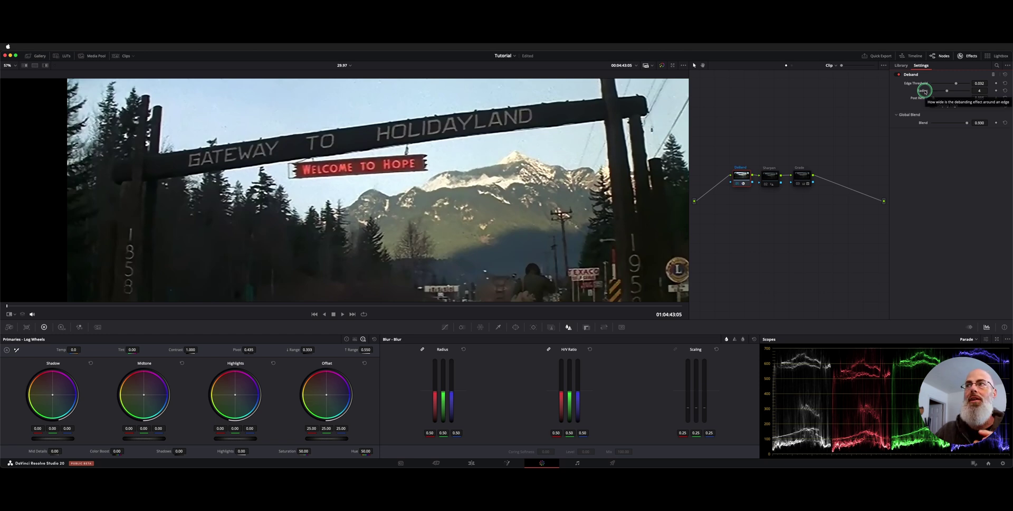
# - Lower the Deband Radius, raise Post Refine to 0.075, turn off Display Edge, and fit the frame
pyautogui.click(939, 105)
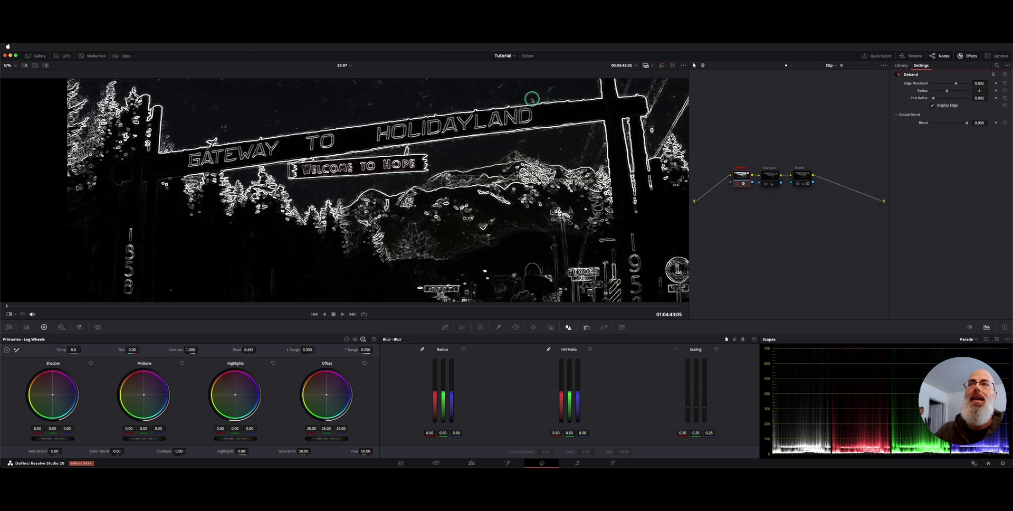
pyautogui.moveTo(948, 90); pyautogui.dragTo(967, 101)
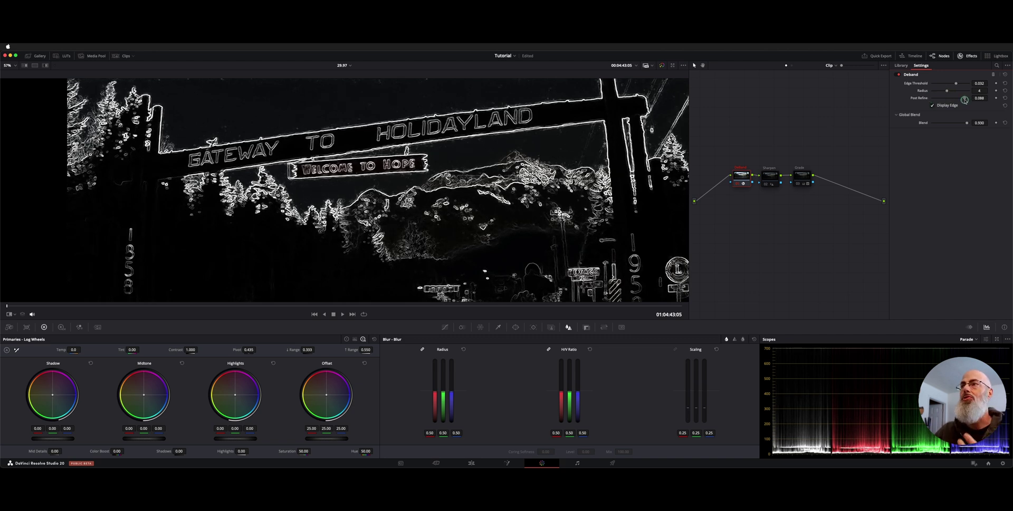
pyautogui.moveTo(958, 98); pyautogui.dragTo(960, 99)
pyautogui.click(947, 105)
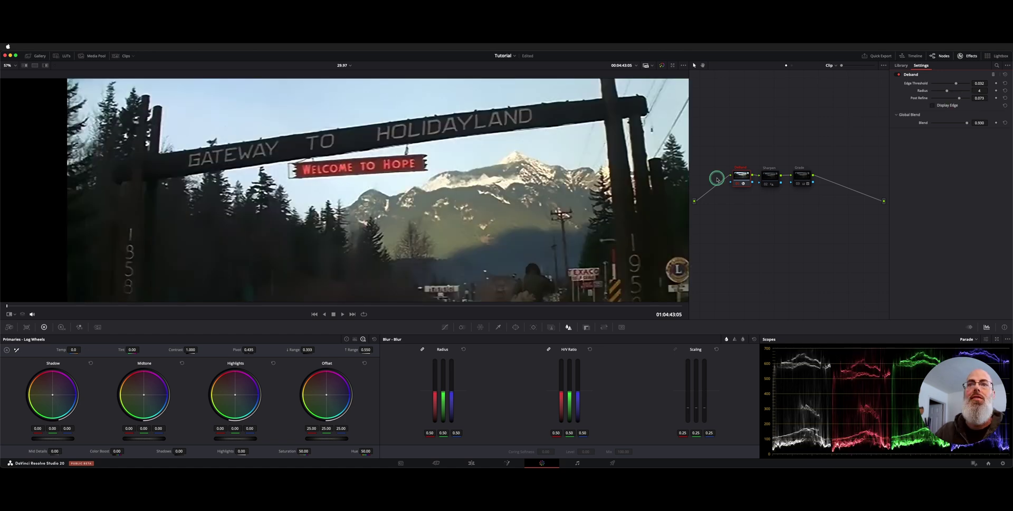
pyautogui.press('super+minus')
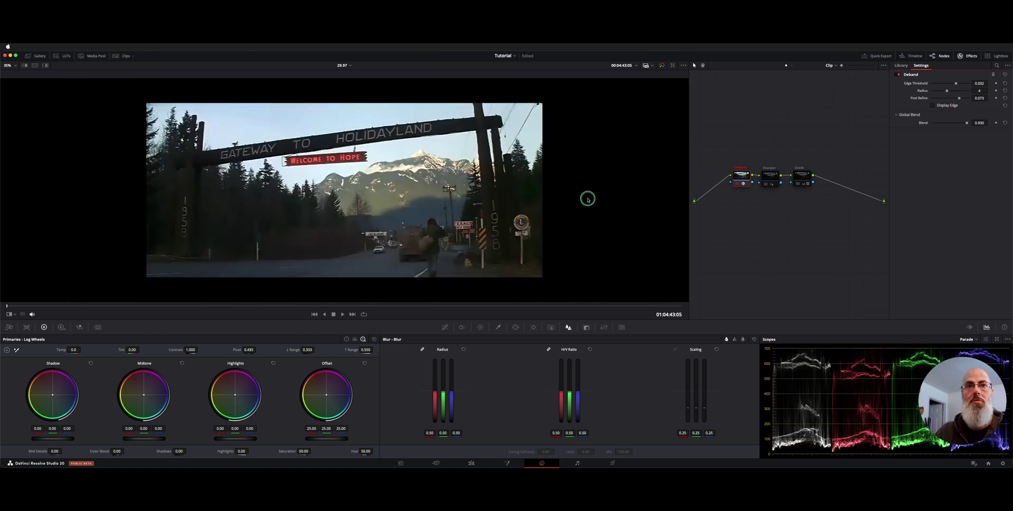
# - Reset Deband to its defaults and drop Edge Threshold to zero
pyautogui.click(742, 183)
pyautogui.click(1004, 74)
pyautogui.moveTo(944, 88)
pyautogui.mouseDown()
pyautogui.moveTo(928, 83)
pyautogui.moveTo(940, 83)
pyautogui.mouseUp()
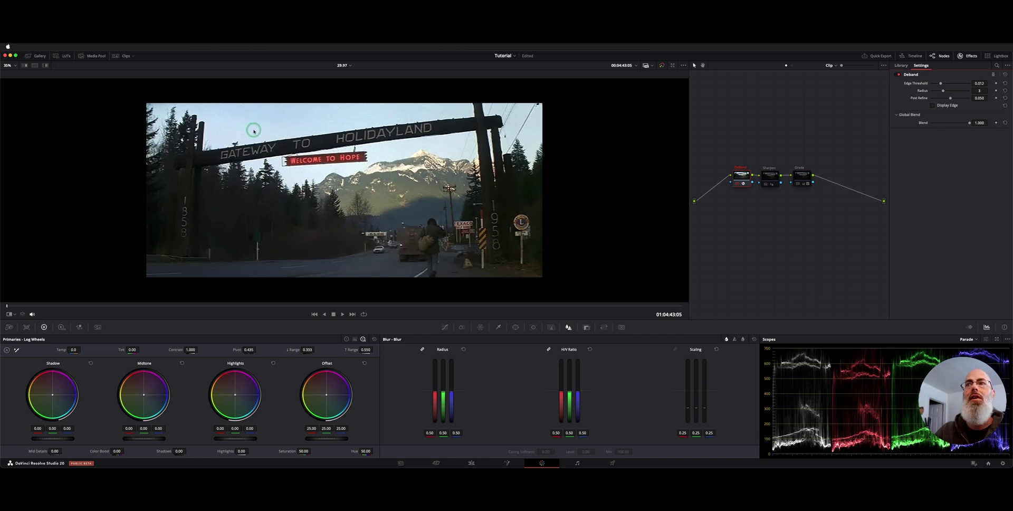
pyautogui.scroll(3, 246, 130)
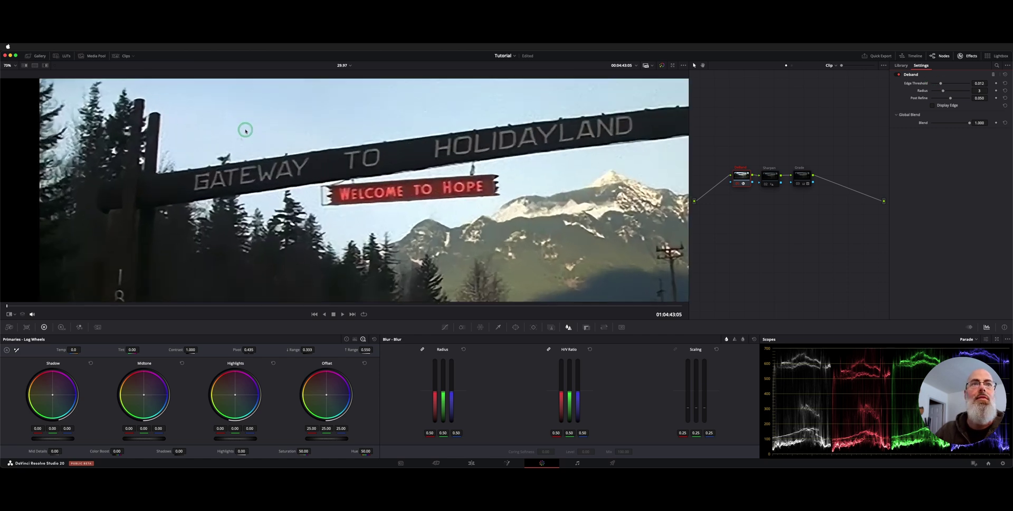
pyautogui.scroll(-3, 253, 153)
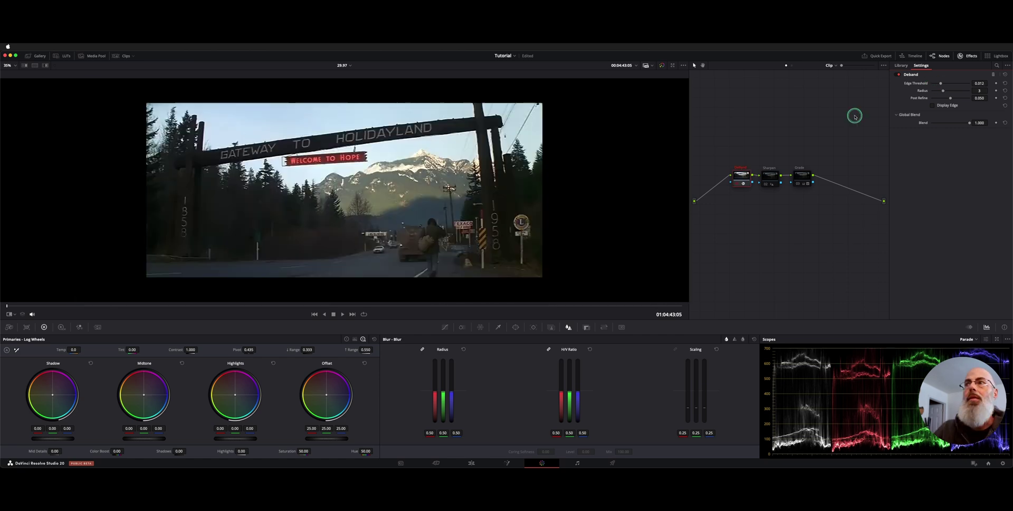
# - Lower the Deband Blend to 0.682 and fit the frame in the viewer
pyautogui.moveTo(970, 122); pyautogui.dragTo(956, 124)
pyautogui.scroll(3, 513, 206)
pyautogui.scroll(-3, 514, 206)
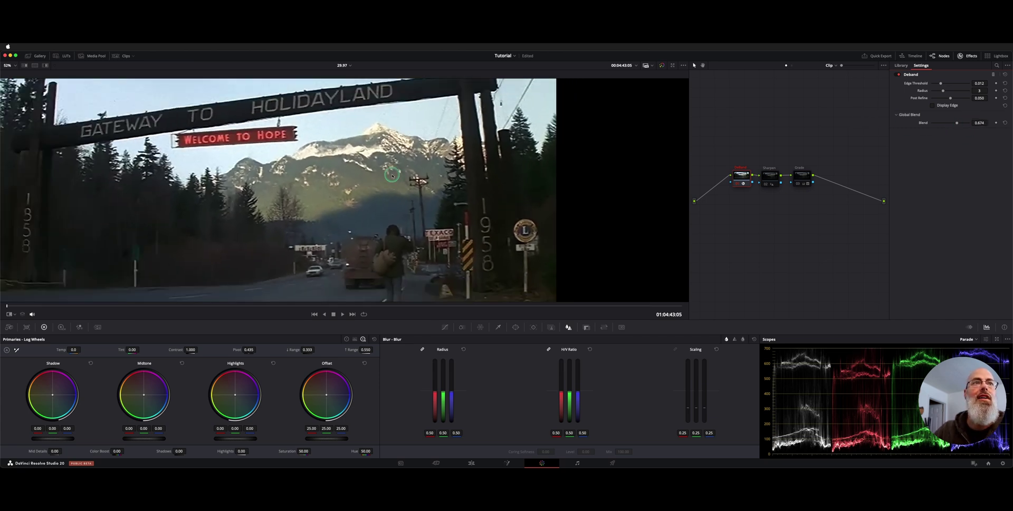
pyautogui.scroll(4, 146, 89)
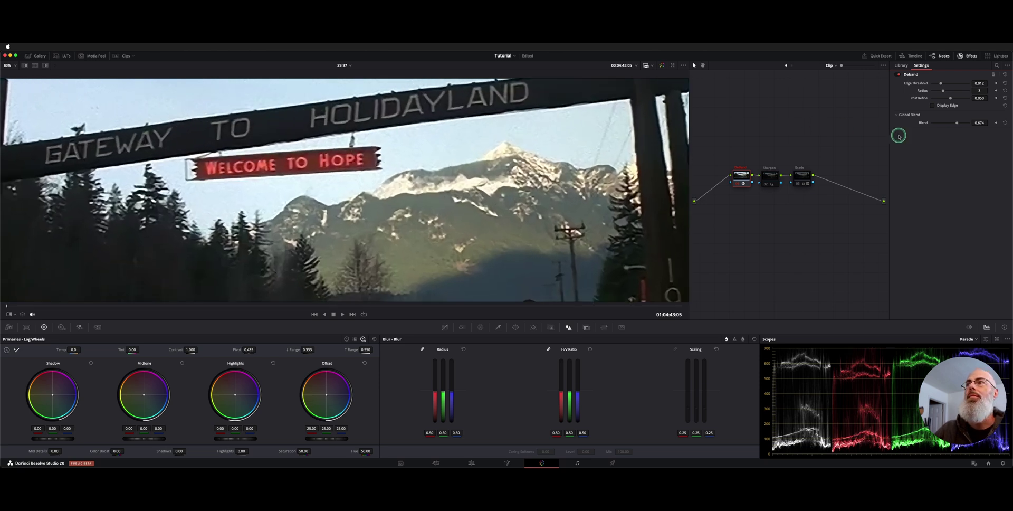
pyautogui.moveTo(957, 123)
pyautogui.mouseDown()
pyautogui.moveTo(976, 126)
pyautogui.moveTo(956, 127)
pyautogui.mouseUp()
pyautogui.hotkey('shift', 'z')
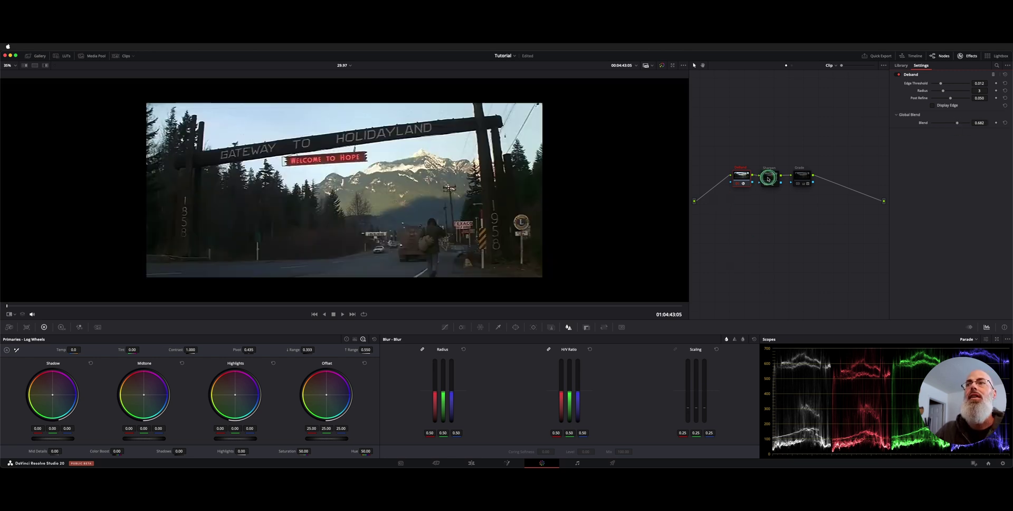
# - Select the Sharpen node, review its Curves and Blur settings, then disable it
pyautogui.click(770, 179)
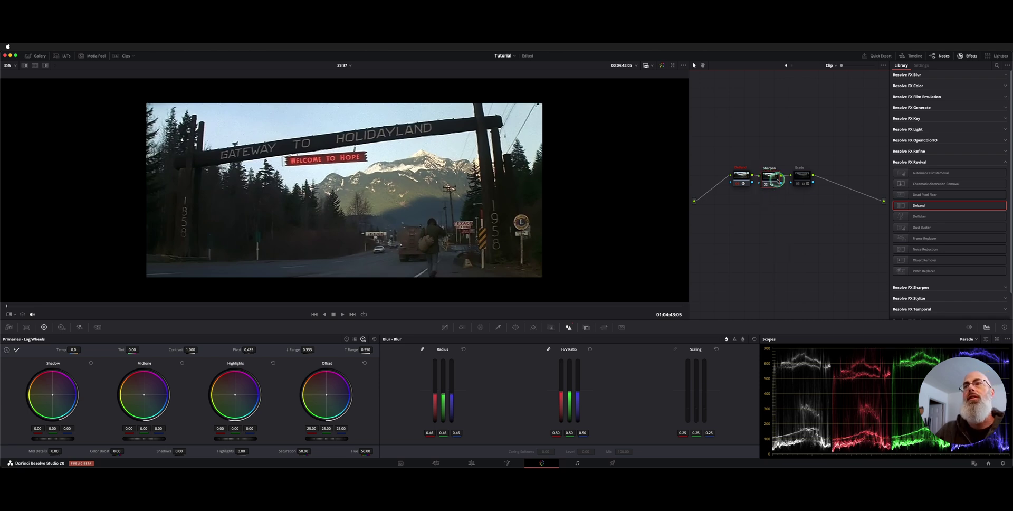
pyautogui.click(445, 327)
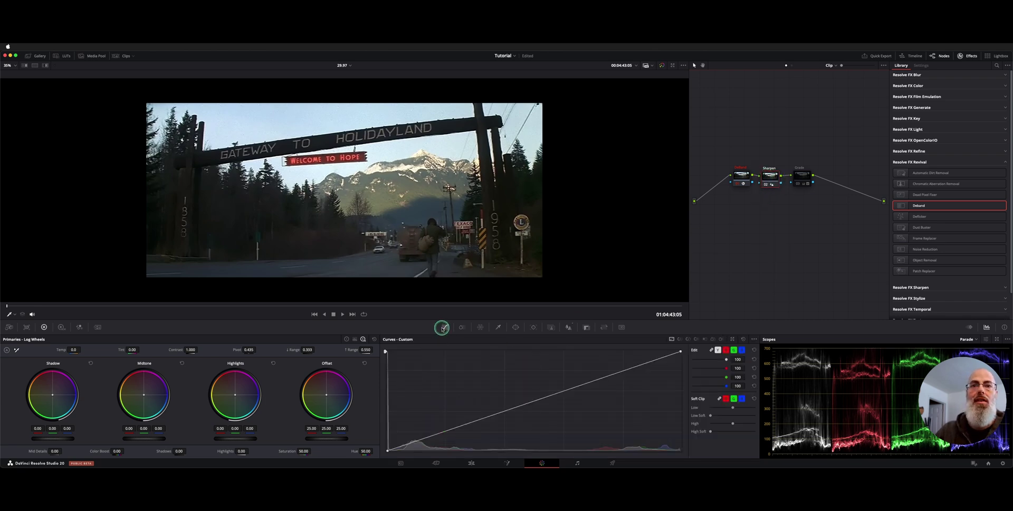
pyautogui.click(571, 328)
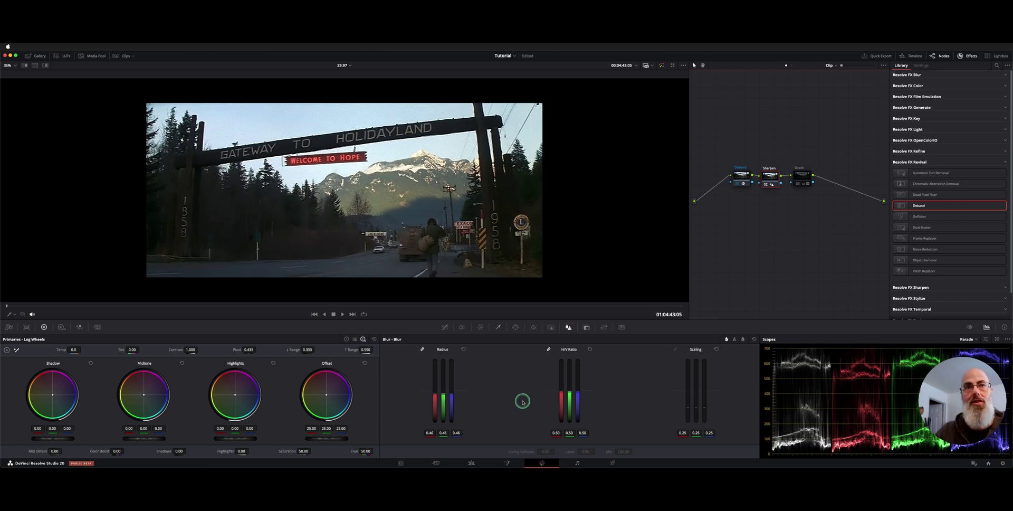
pyautogui.hotkey('ctrl', 'd')
pyautogui.hotkey('ctrl', 'd')
pyautogui.hotkey('ctrl', 'd')
pyautogui.hotkey('ctrl', 'd')
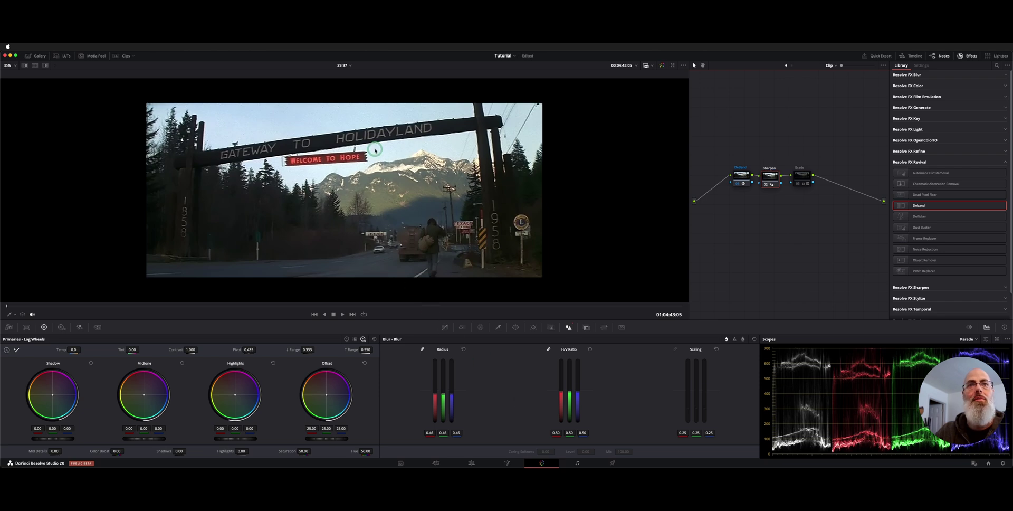
# - Enable the Grade node, turn on the image wipe, and toggle bypass to compare graded and ungraded
pyautogui.click(801, 177)
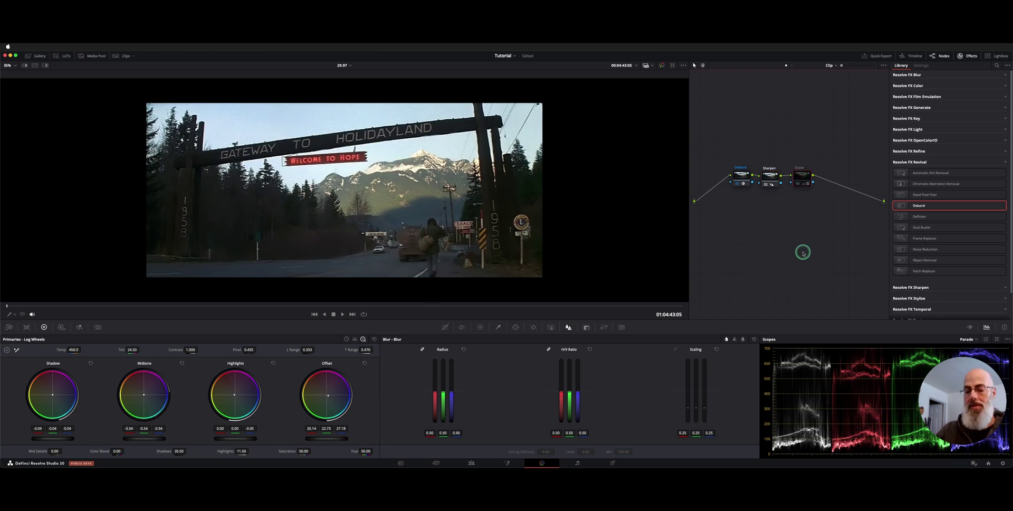
pyautogui.hotkey('ctrl', 'd')
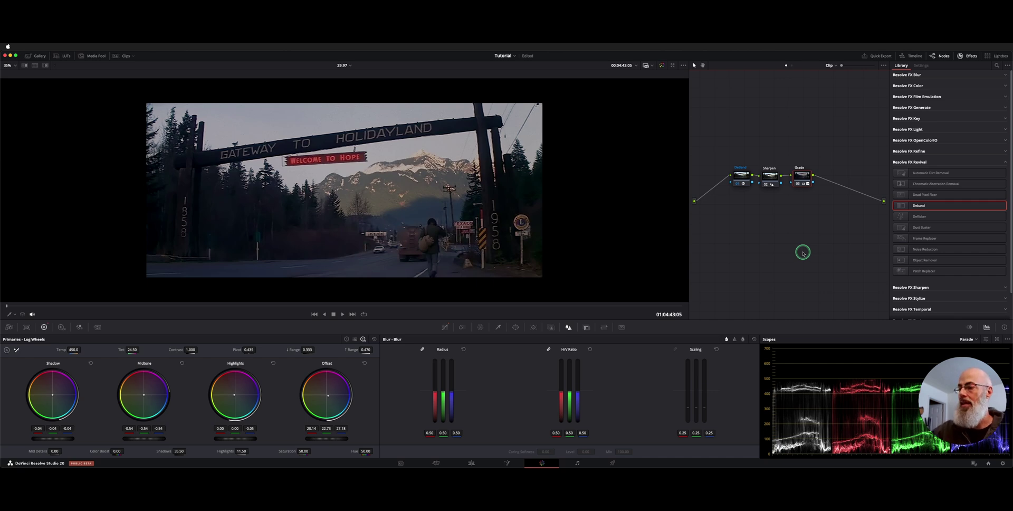
pyautogui.hotkey('ctrl', 'w')
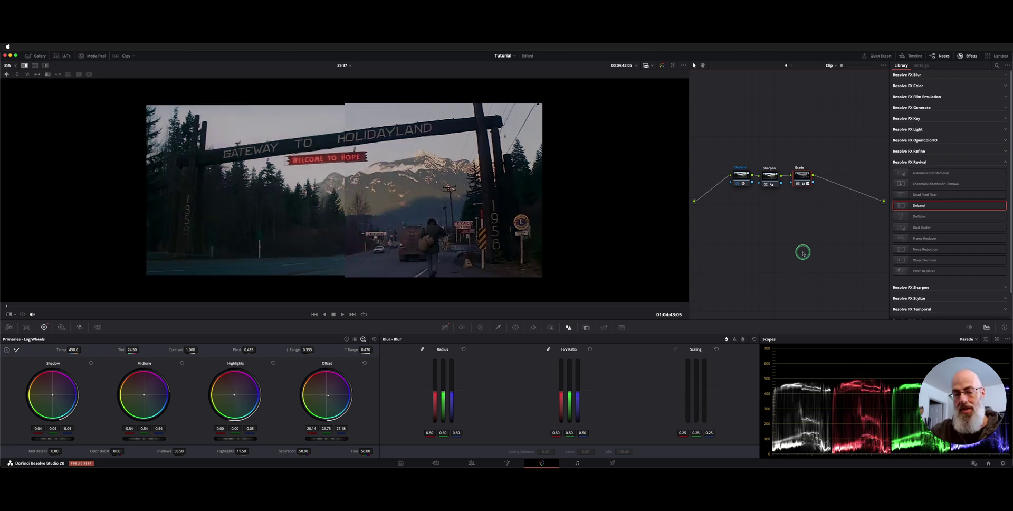
pyautogui.hotkey('ctrl', 'd')
pyautogui.hotkey('ctrl', 'd')
pyautogui.hotkey('ctrl', 'd')
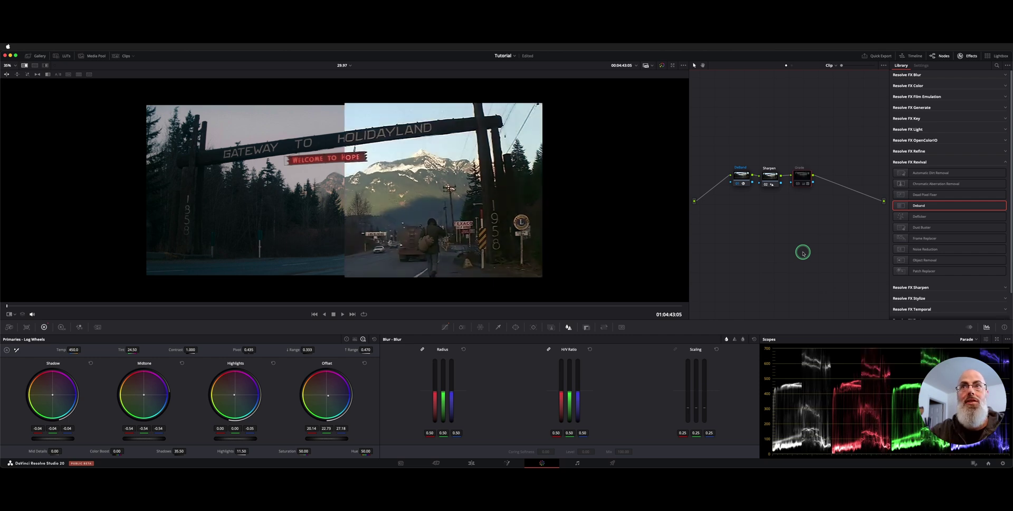
pyautogui.hotkey('shift', 'd')
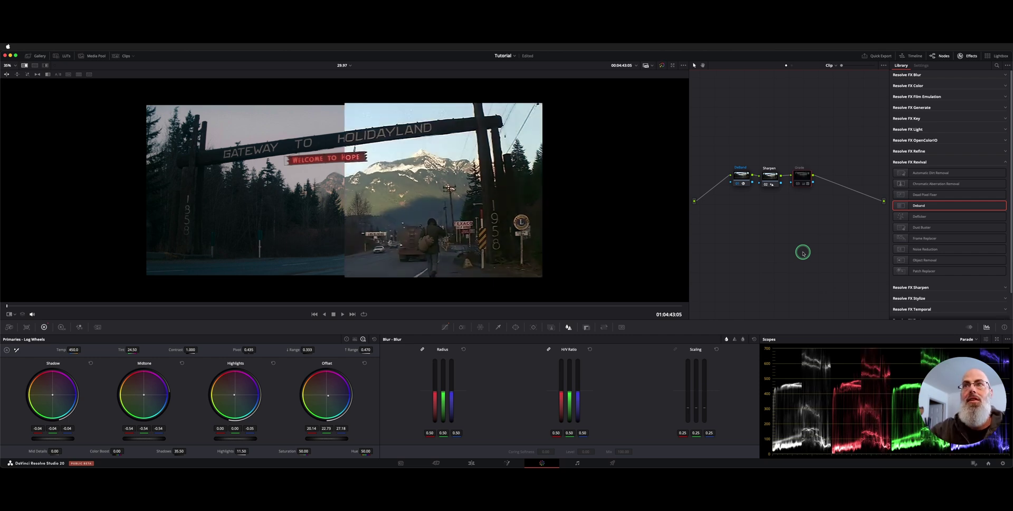
pyautogui.hotkey('ctrl', 'd')
pyautogui.hotkey('shift', 'd')
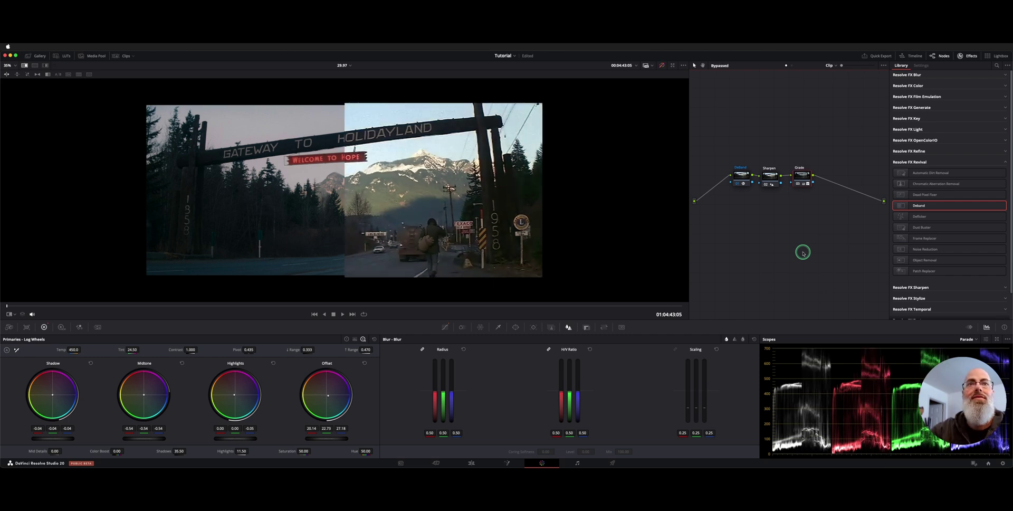
pyautogui.hotkey('shift', 'd')
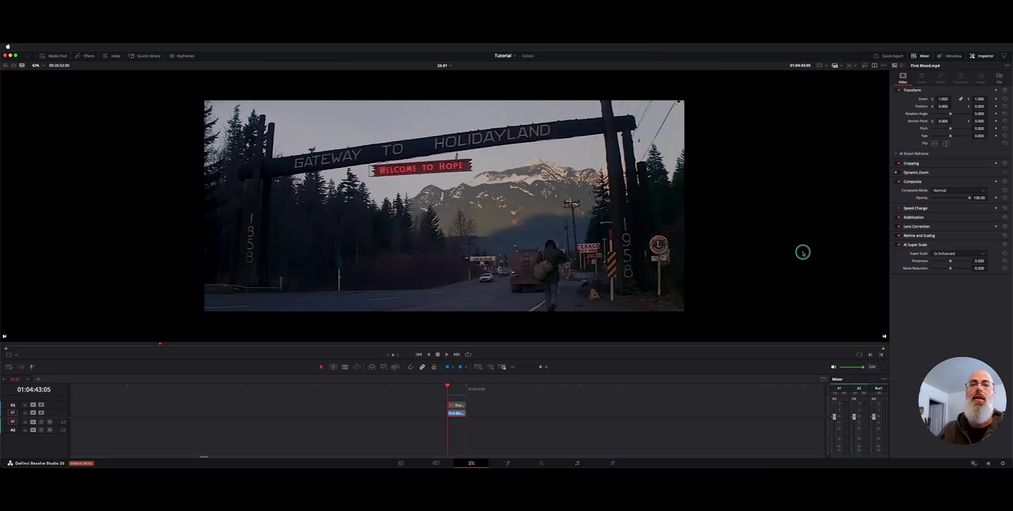
# - Delete the timeline clips, then undo to restore them
pyautogui.click(522, 389)
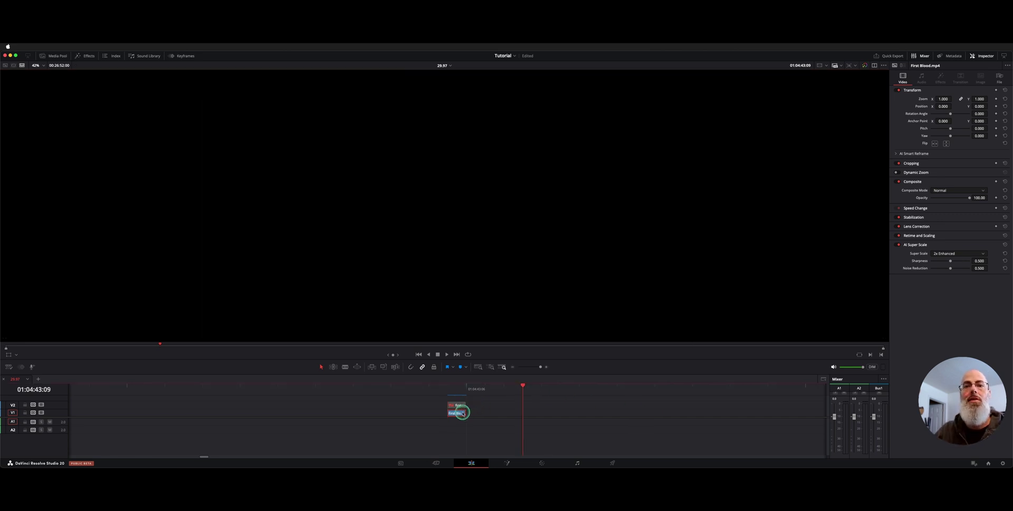
pyautogui.press('Delete')
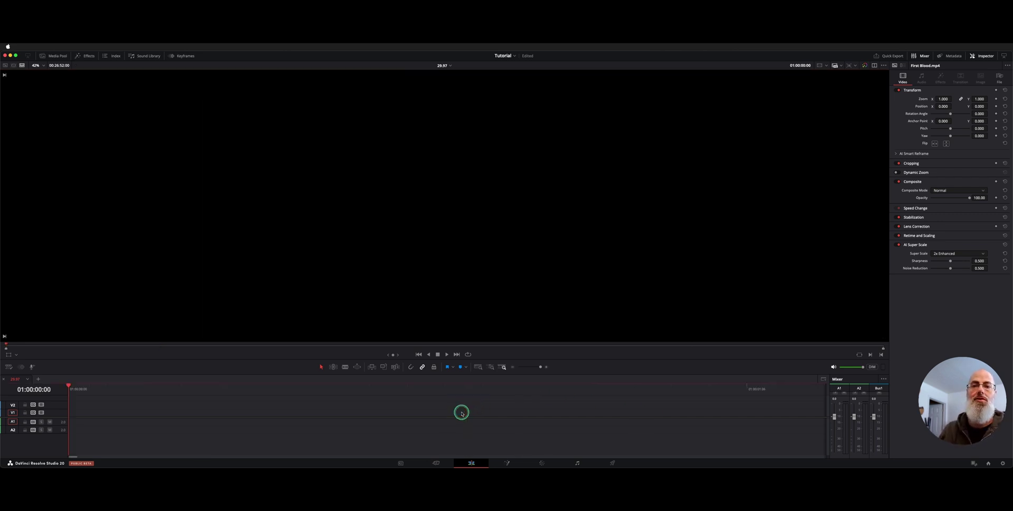
pyautogui.press('super+z')
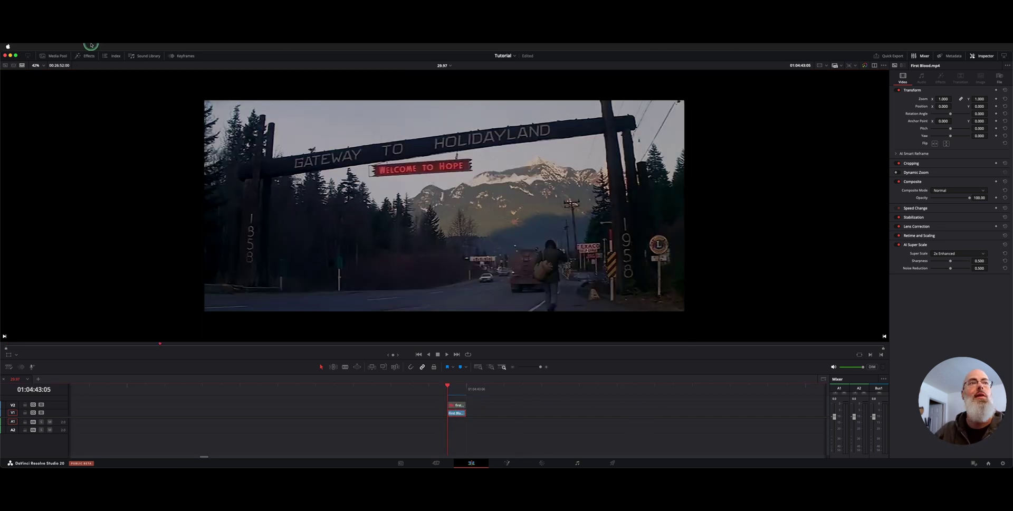
# - In the Media Pool, check First Blood.mp4's Clip Attributes showing 2x Enhanced Super Scale, then cancel
pyautogui.click(54, 55)
pyautogui.click(134, 193)
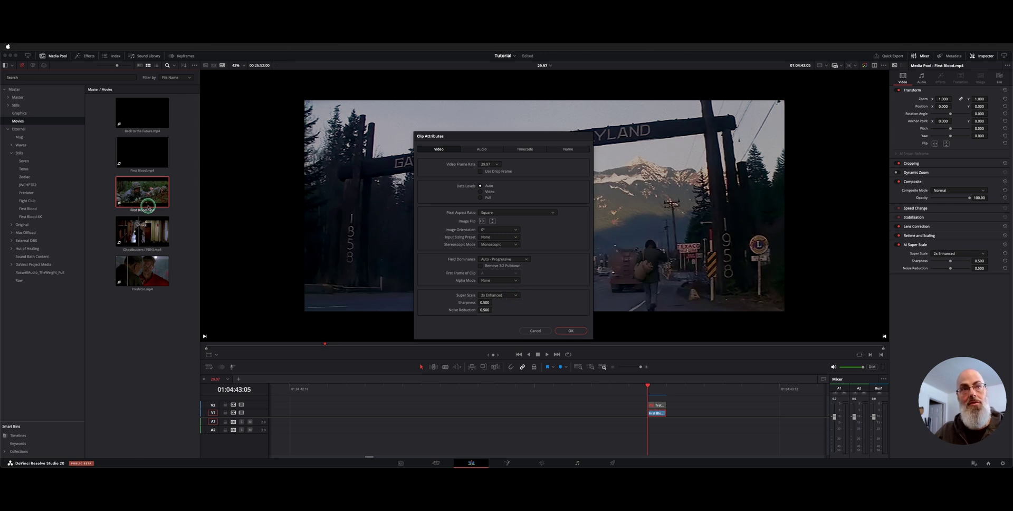
pyautogui.click(540, 328)
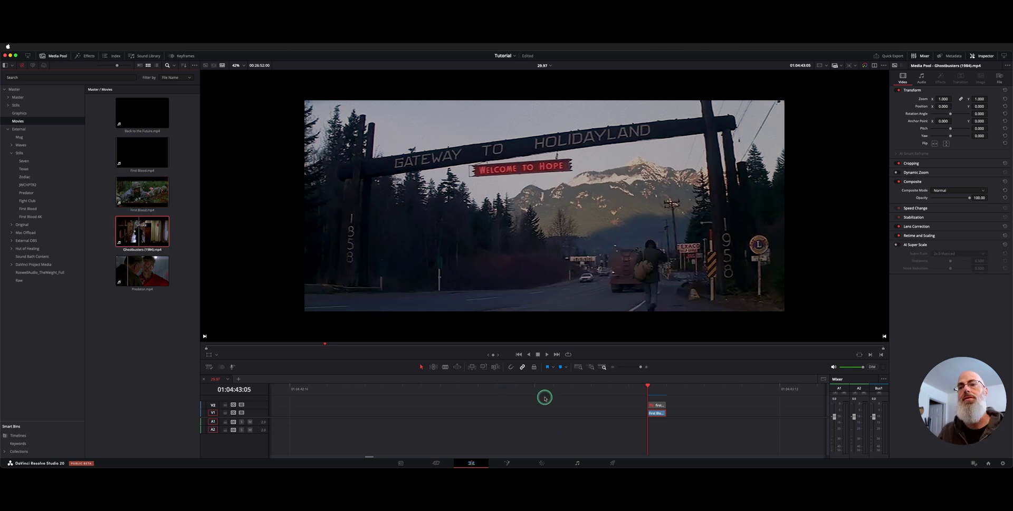
# - Hide the media pool, park the playhead at the clip start, and select the upper-track 4K still
pyautogui.click(629, 389)
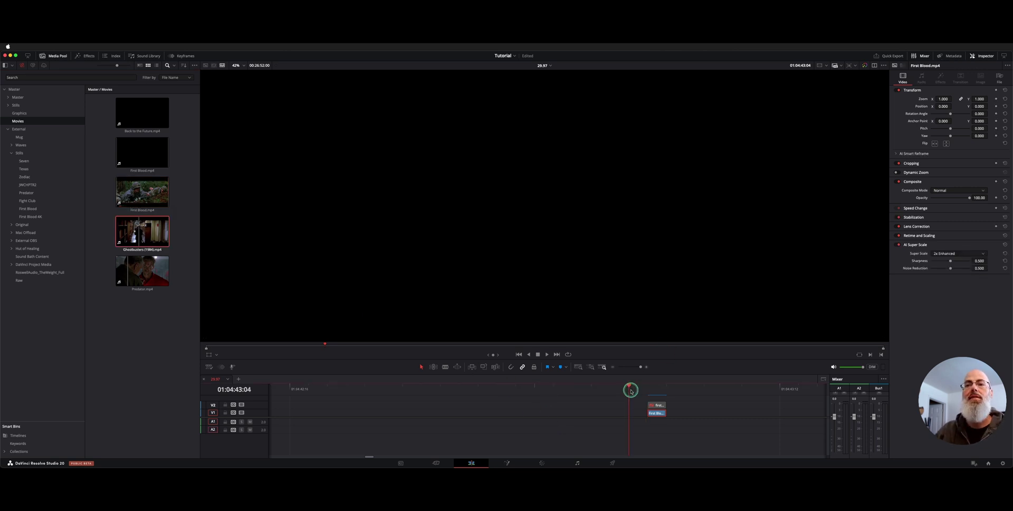
pyautogui.click(58, 55)
pyautogui.click(442, 391)
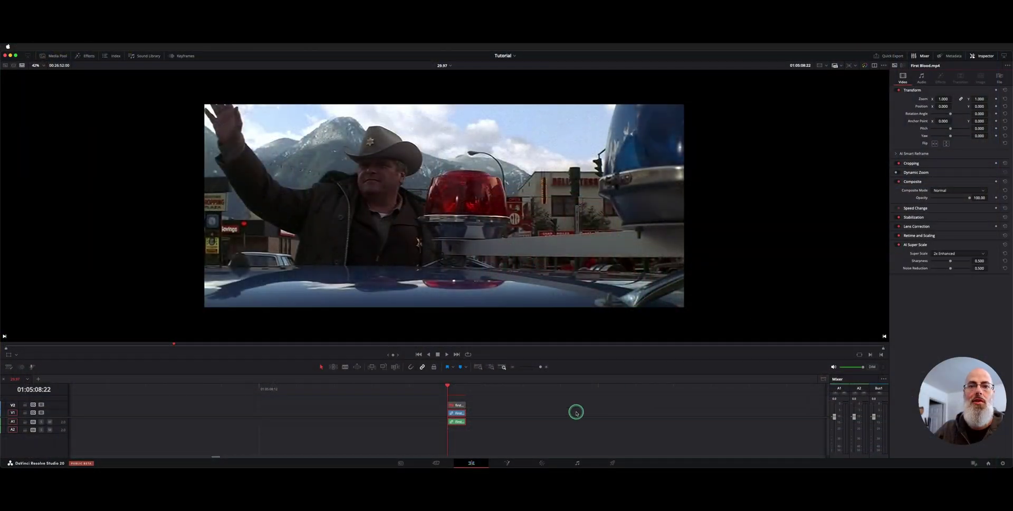
pyautogui.click(455, 405)
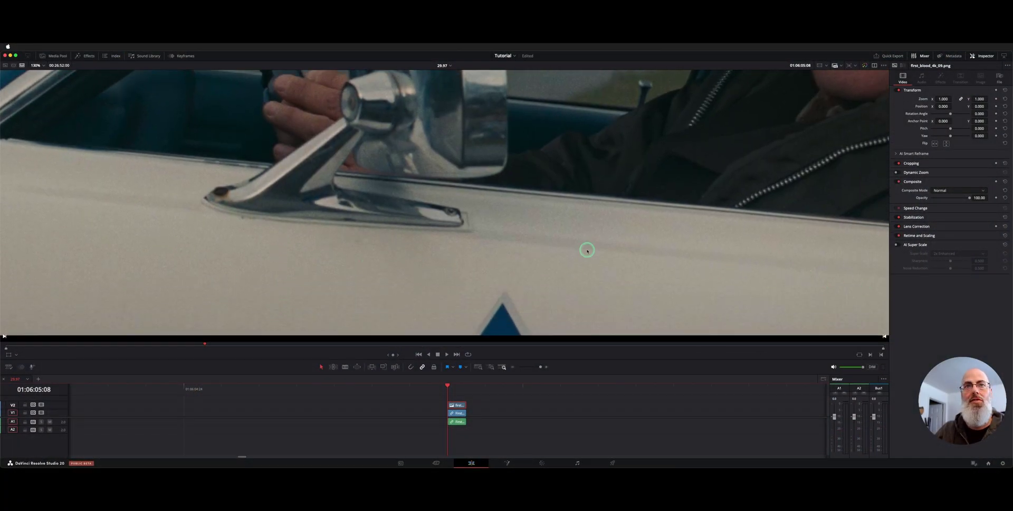
# - Zoom the viewer back out to fit the first_blood_4k_09.png patrol-car still
pyautogui.scroll(-3, 343, 258)
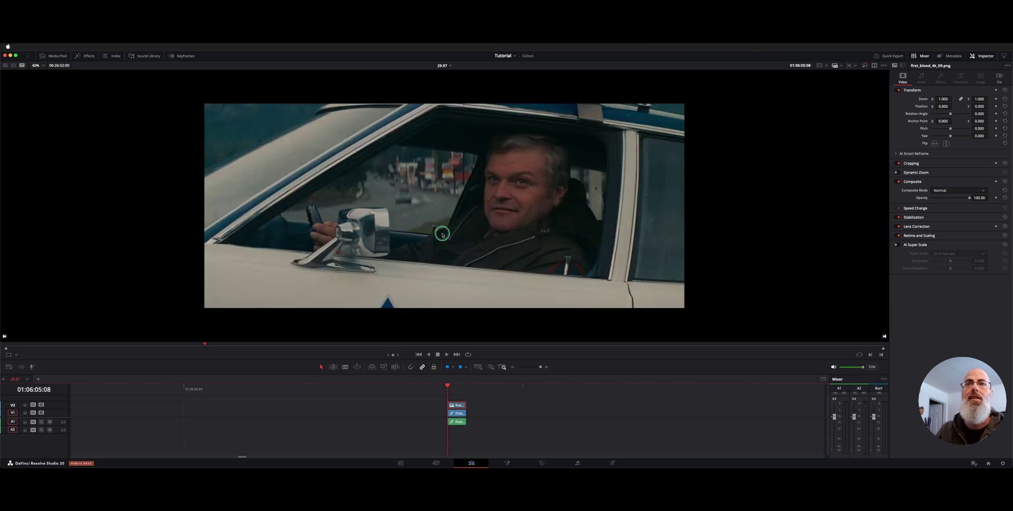